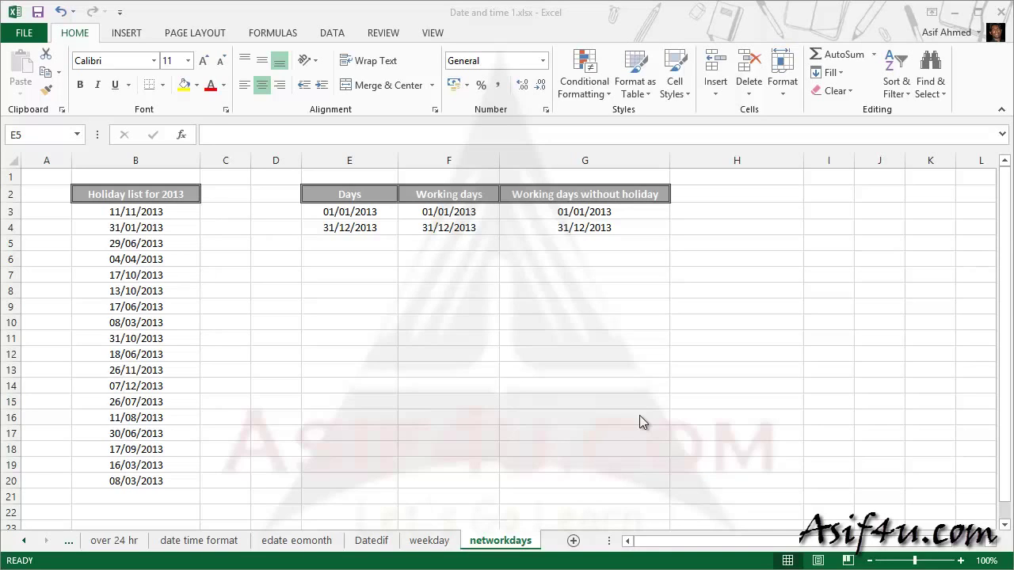
# Check the start date in E3 and the end date in E4
pyautogui.click(343, 212)
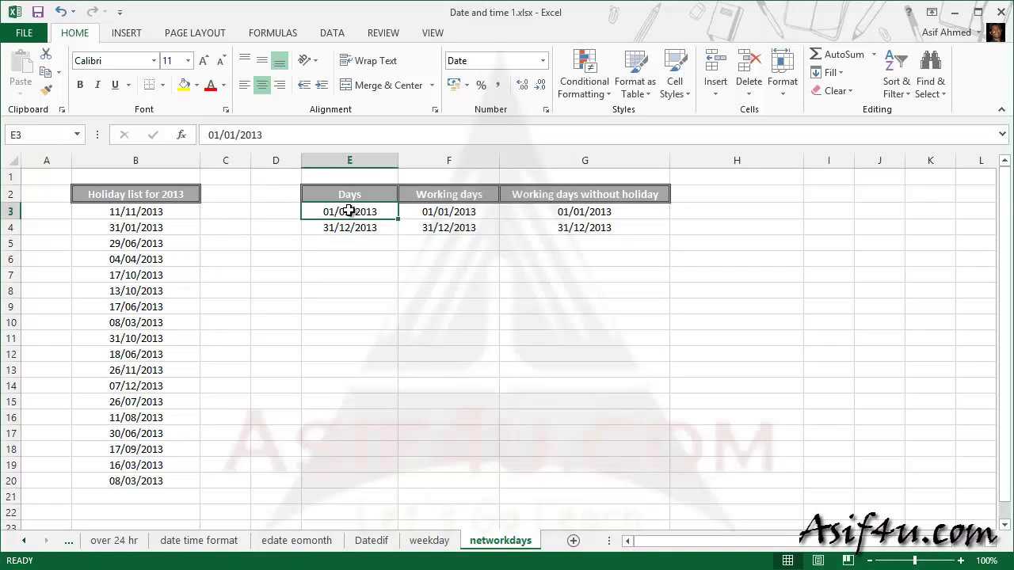
pyautogui.click(351, 228)
pyautogui.click(344, 212)
pyautogui.click(349, 226)
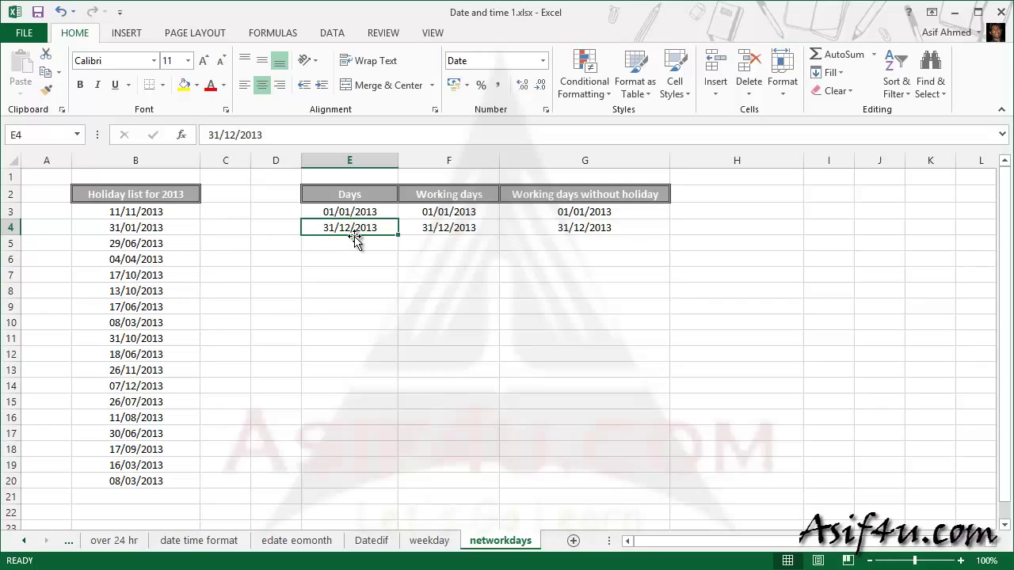
# Enter =E4-E3 in E5 to get 364 total days
pyautogui.click(356, 245)
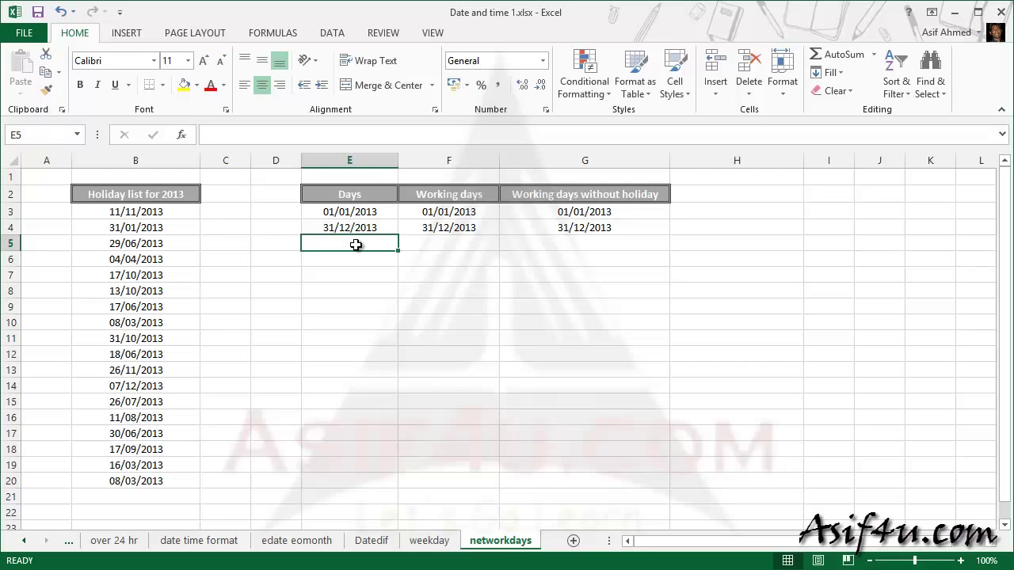
pyautogui.write('=')
pyautogui.click(356, 227)
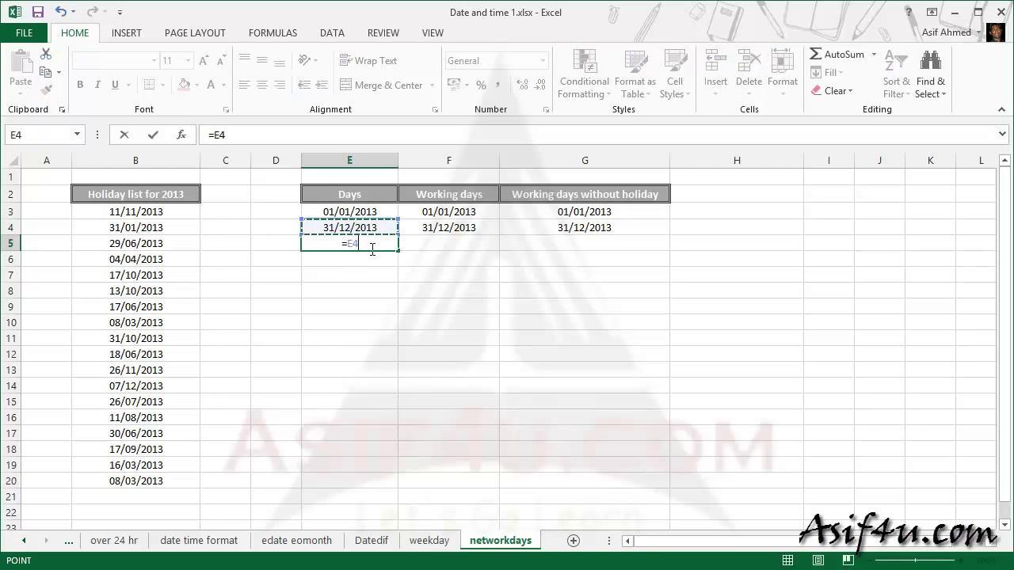
pyautogui.write('-')
pyautogui.click(343, 214)
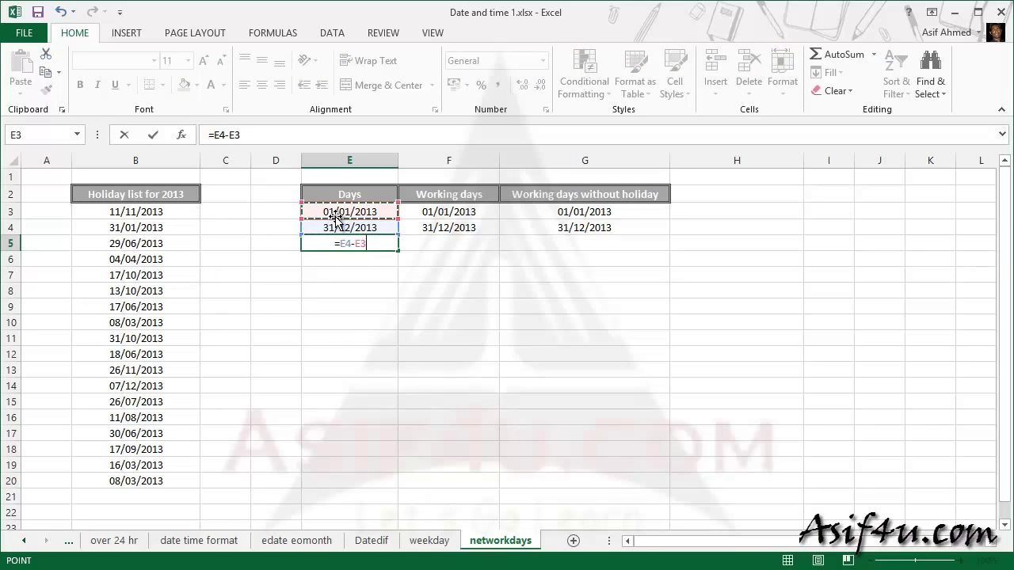
pyautogui.press('Return')
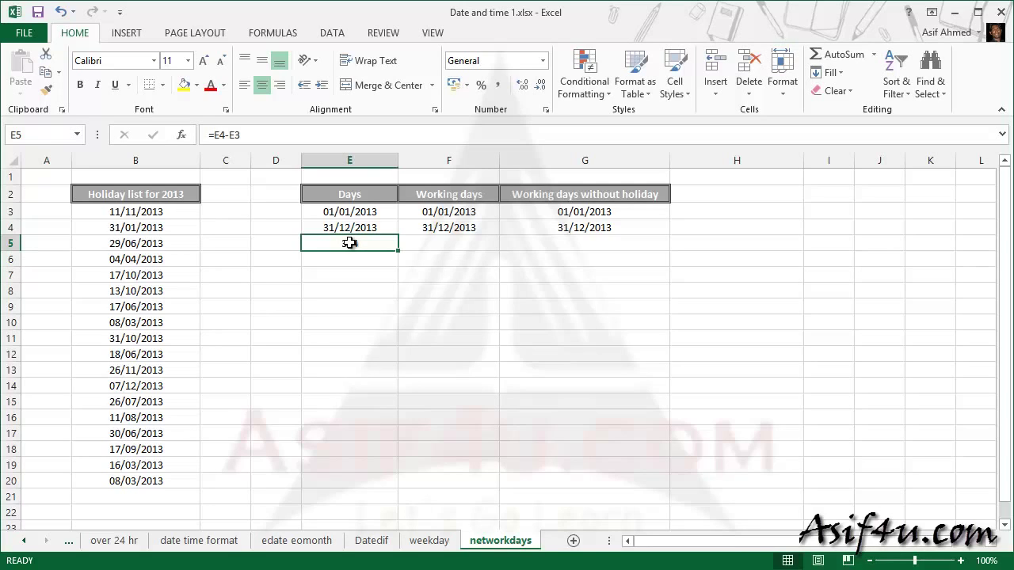
pyautogui.click(418, 242)
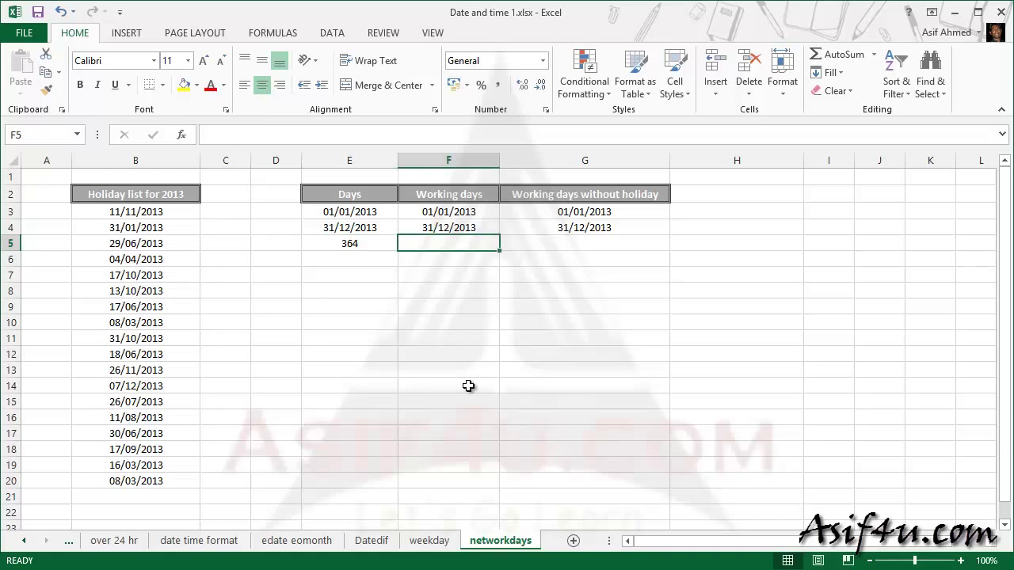
# Enter =NETWORKDAYS(F3,F4) in F5, giving 261 working days
pyautogui.write('=ne')
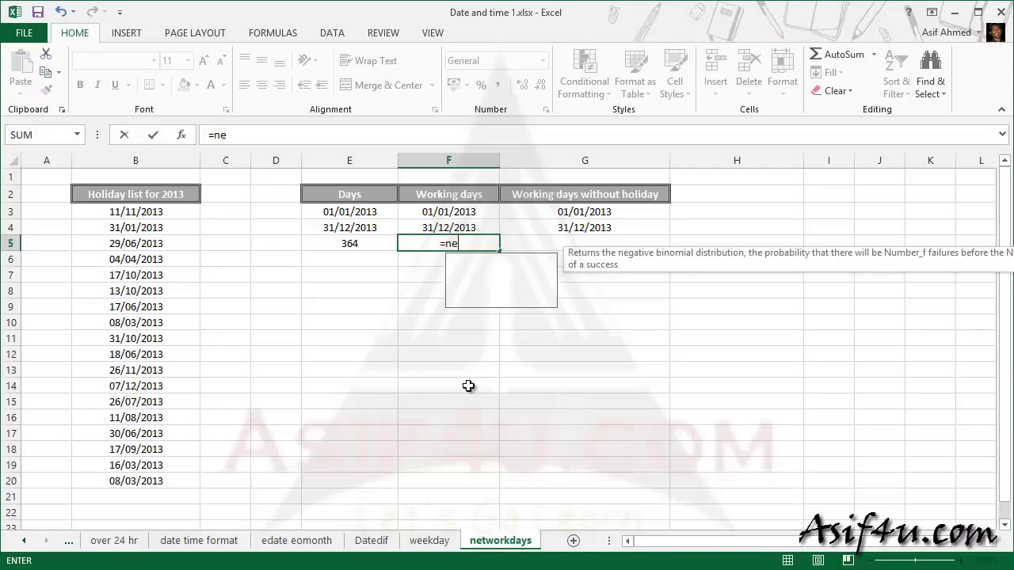
pyautogui.write('lw')
pyautogui.press('BackSpace')
pyautogui.press('BackSpace')
pyautogui.write('t')
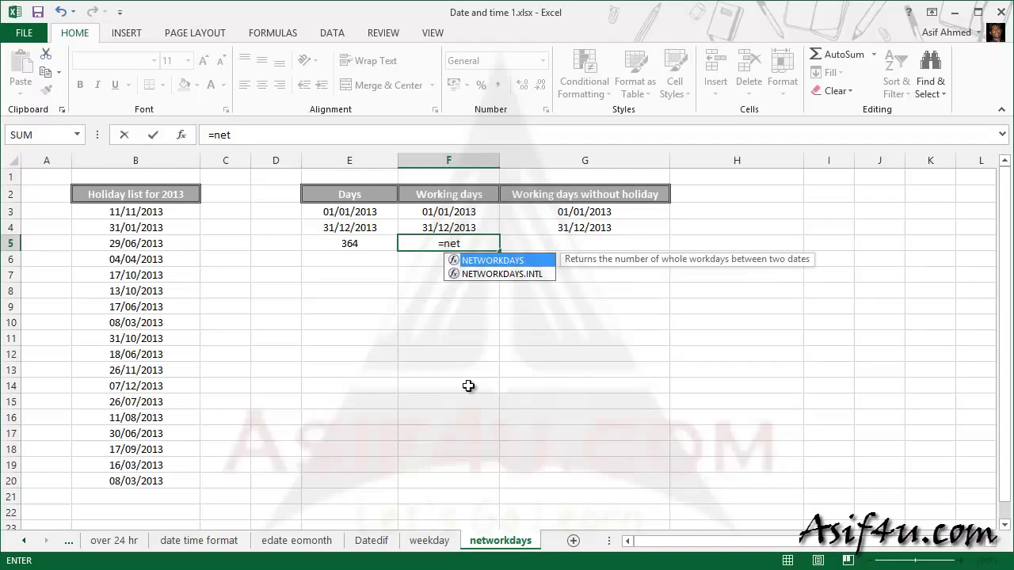
pyautogui.press('Tab')
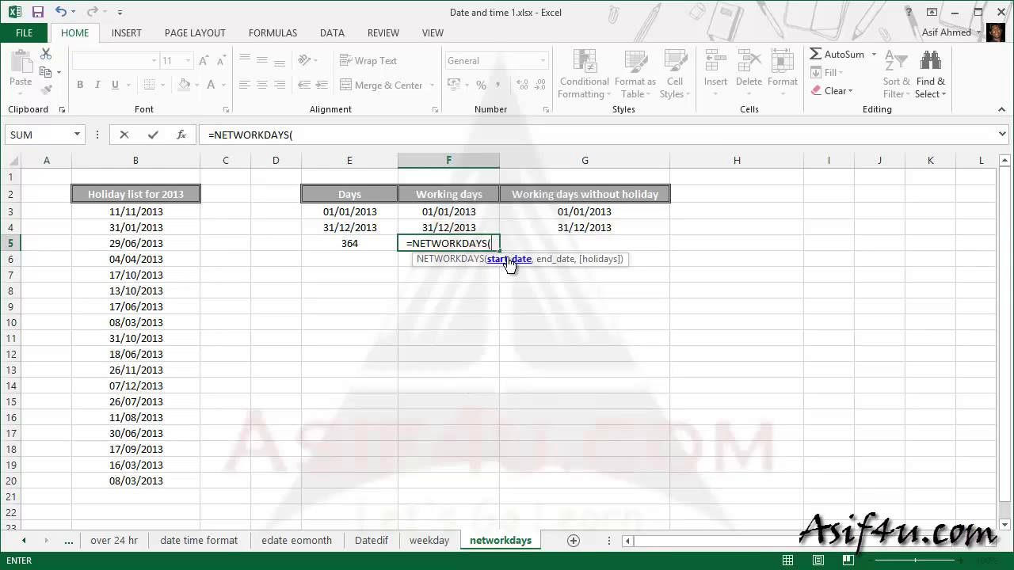
pyautogui.click(463, 212)
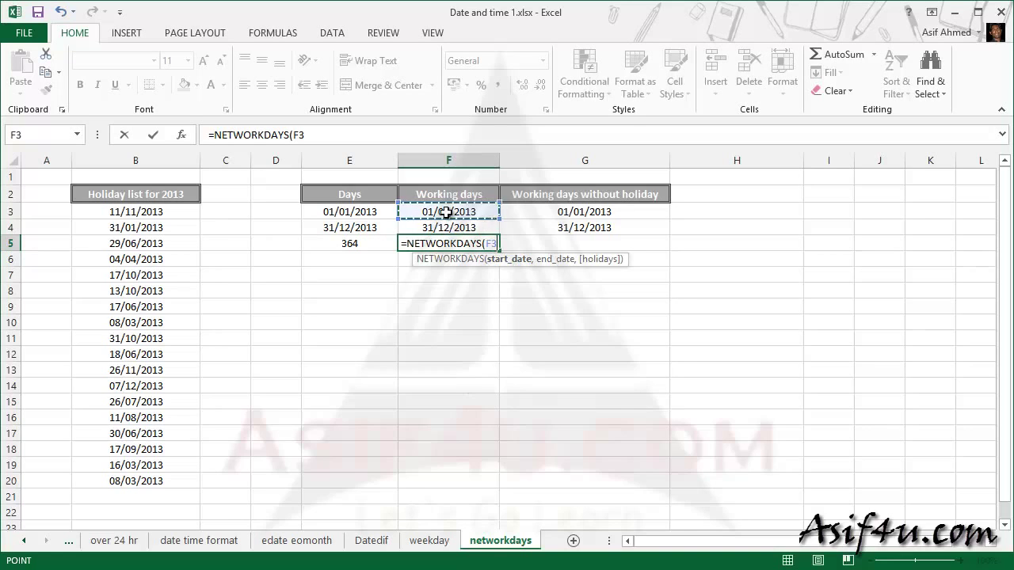
pyautogui.write(',')
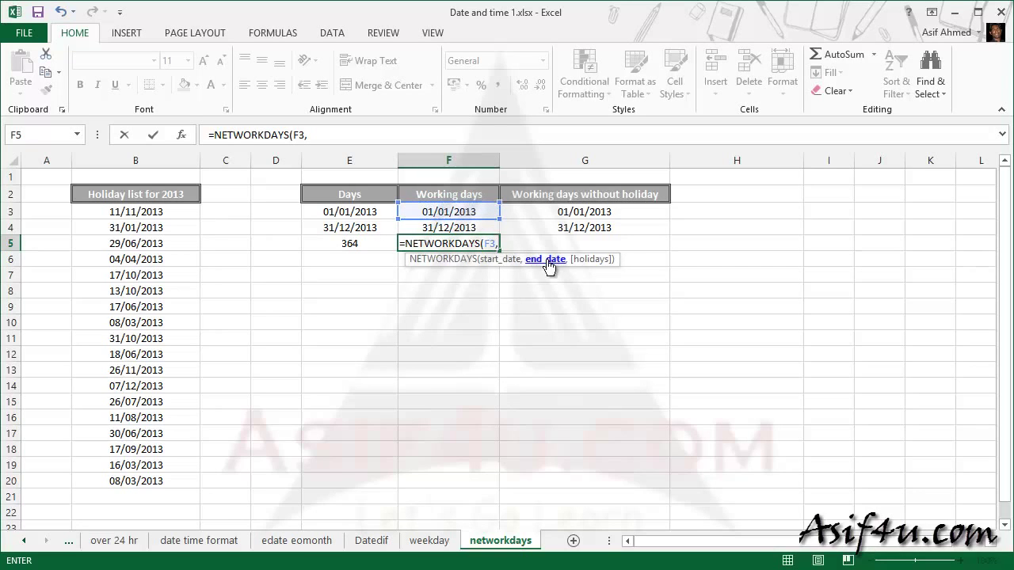
pyautogui.click(480, 229)
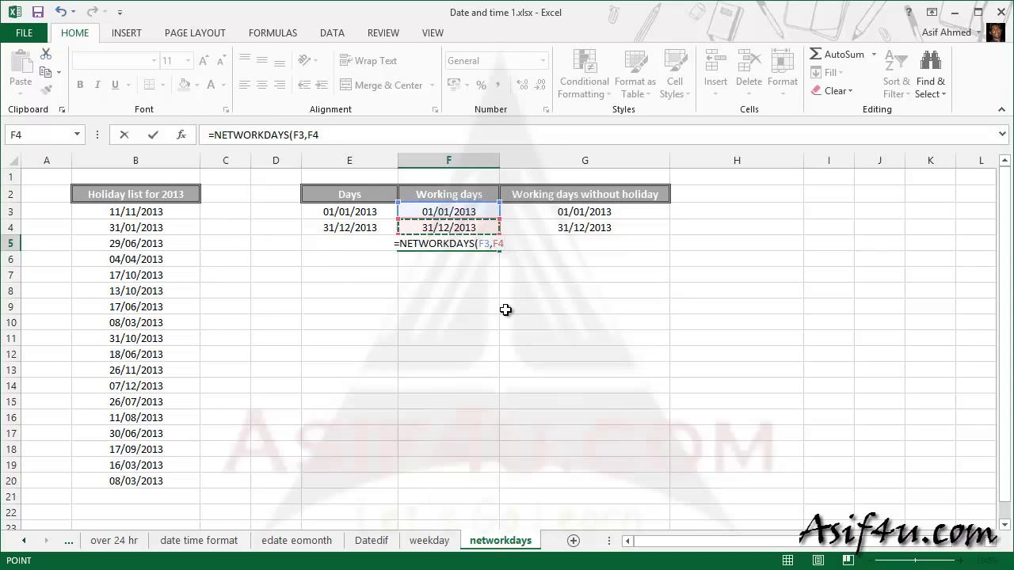
pyautogui.press('Return')
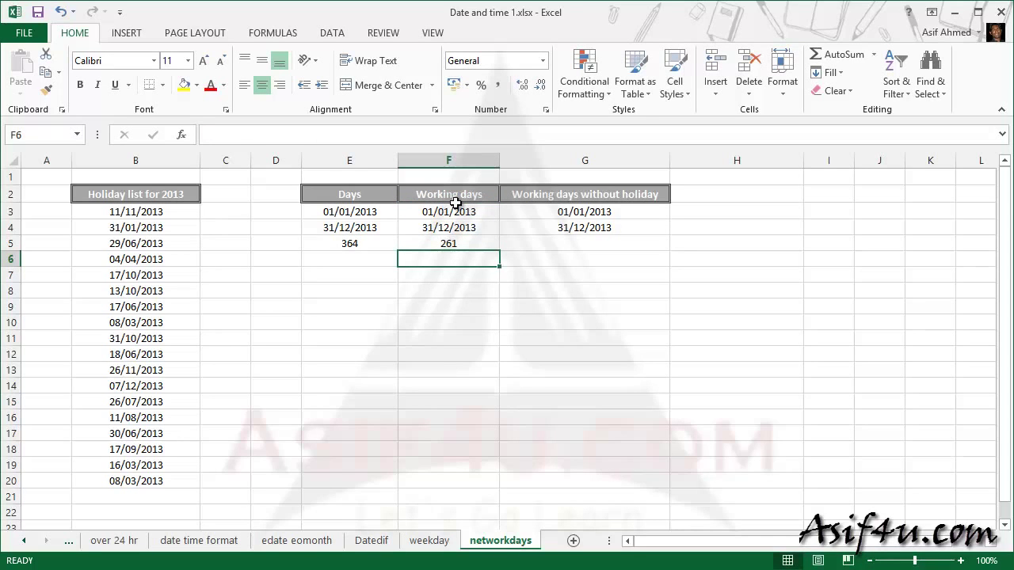
# Compare the NETWORKDAYS formula in F5 with the total-days formula in E5
pyautogui.click(464, 244)
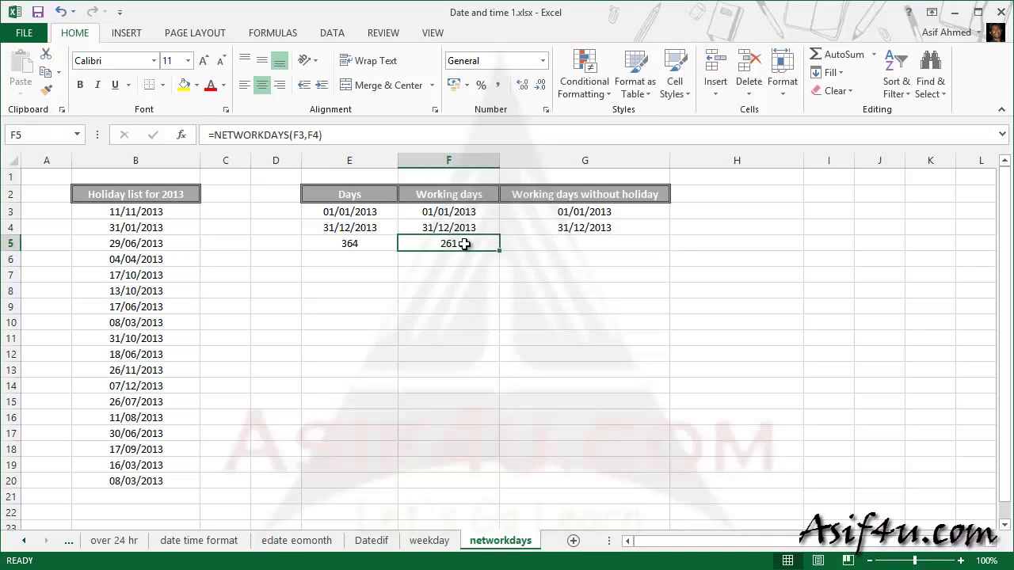
pyautogui.click(352, 243)
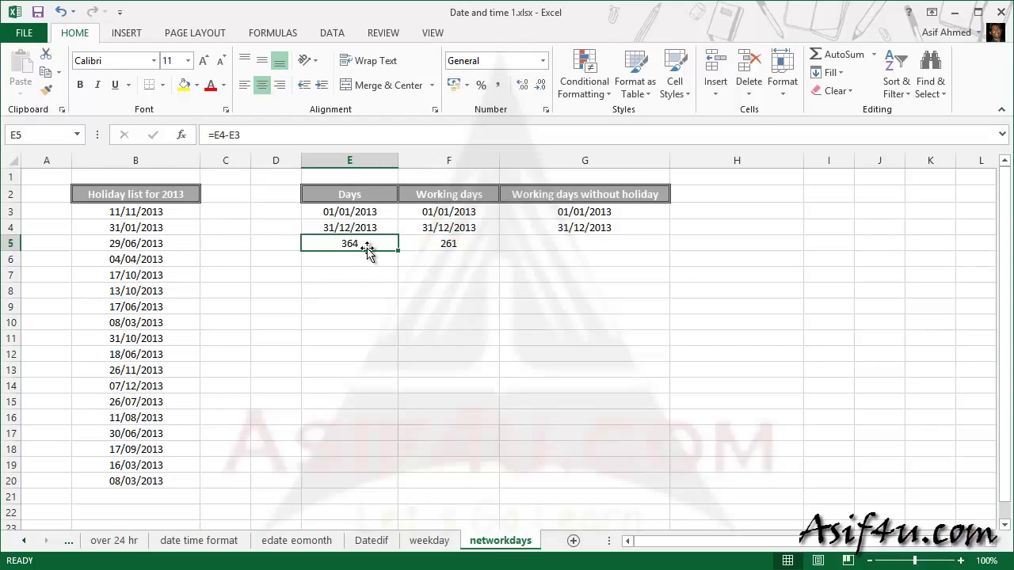
pyautogui.click(453, 246)
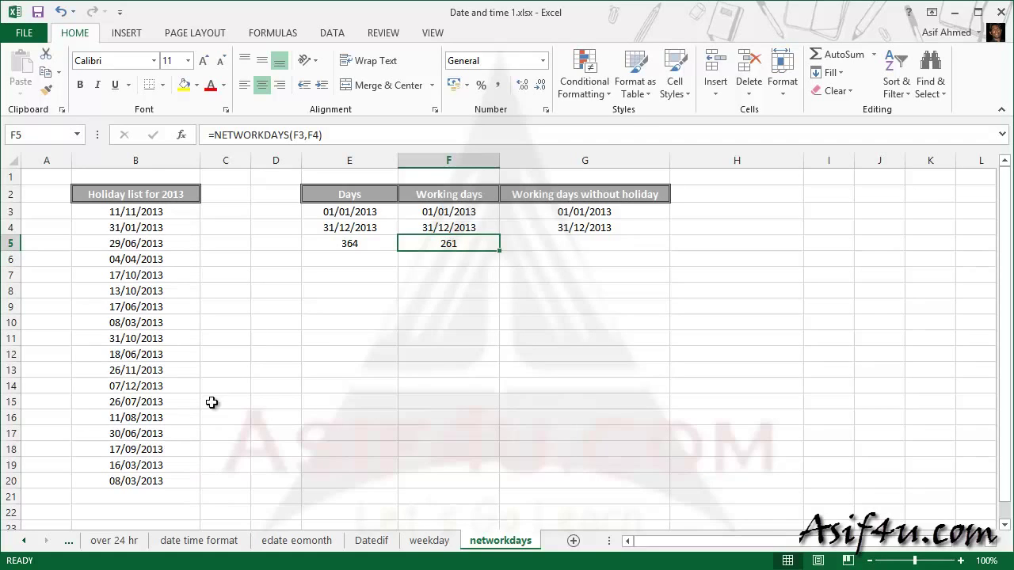
# Enter =NETWORKDAYS(G3,G4,B3:B20) in G5 to exclude holidays, giving 250
pyautogui.click(560, 240)
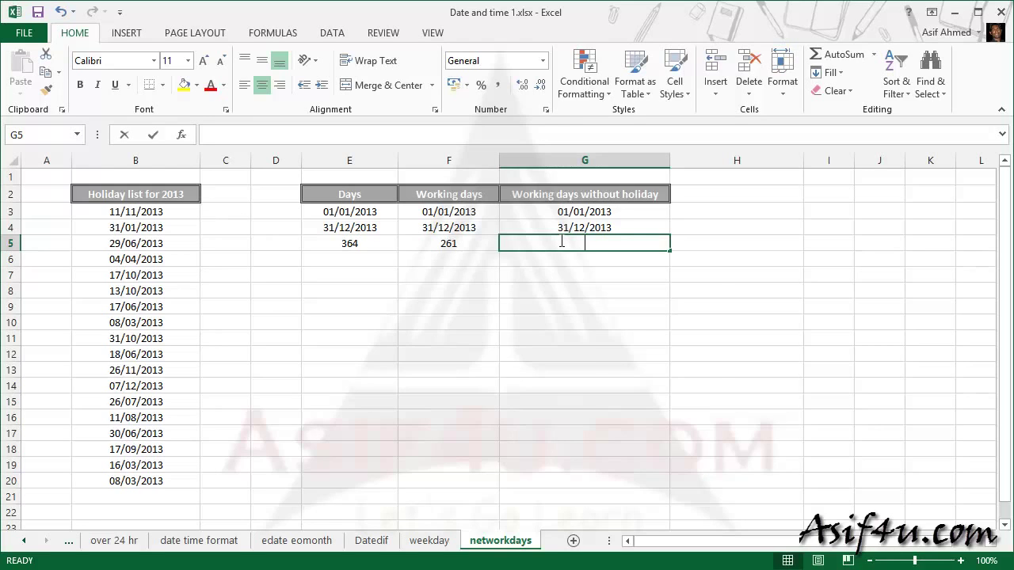
pyautogui.write('=netw')
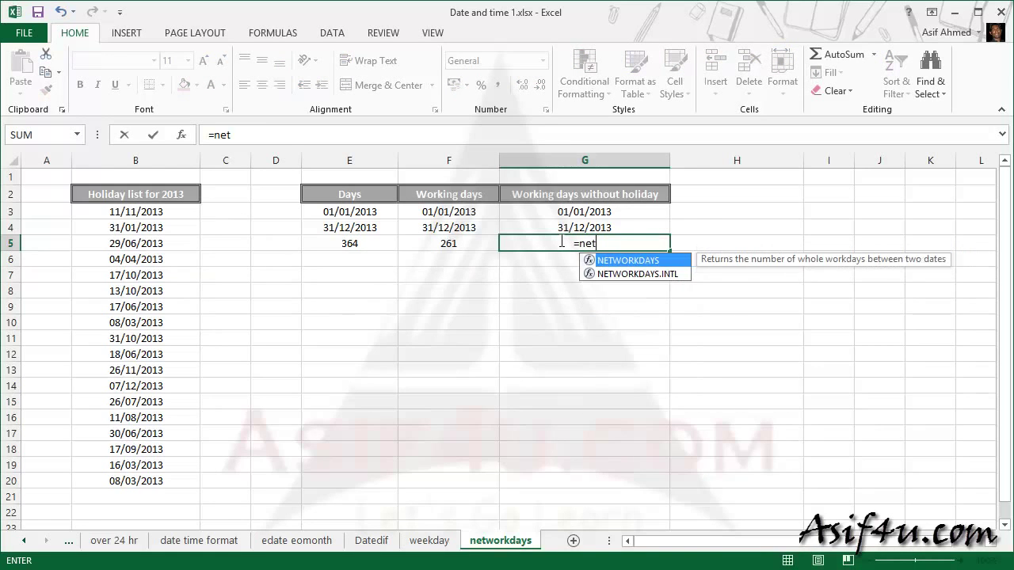
pyautogui.press('Tab')
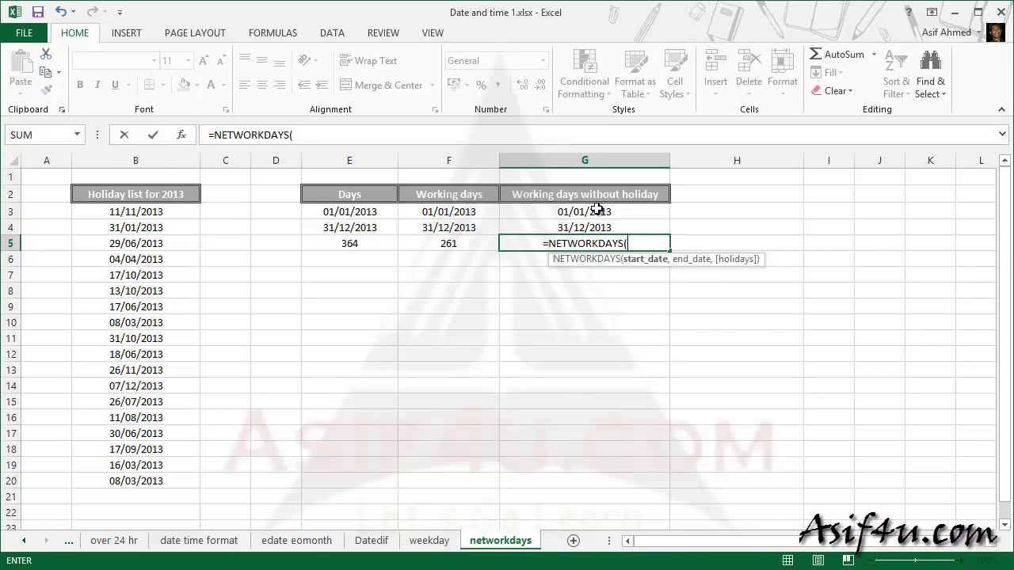
pyautogui.click(596, 211)
pyautogui.write(',')
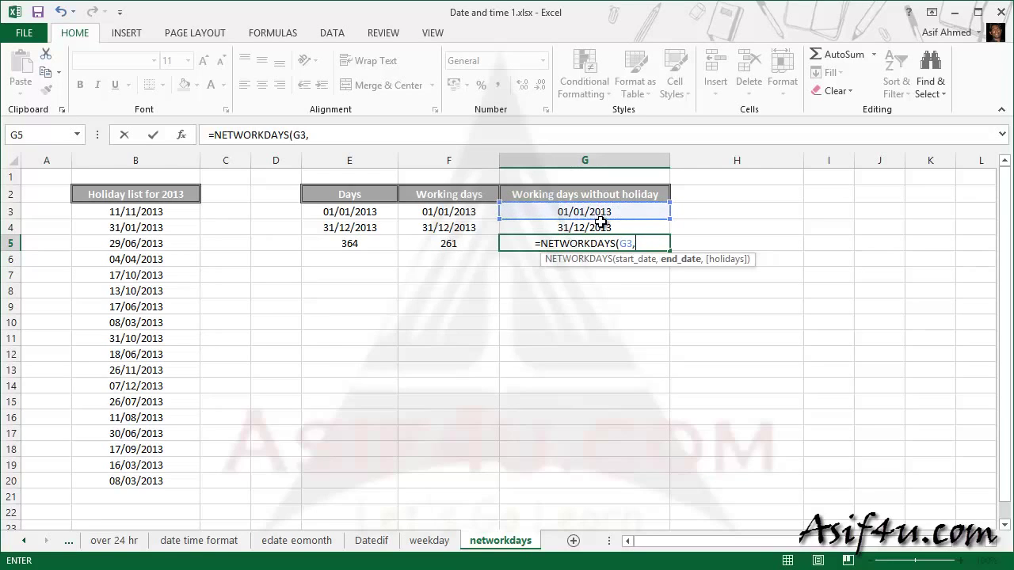
pyautogui.click(602, 226)
pyautogui.write(',')
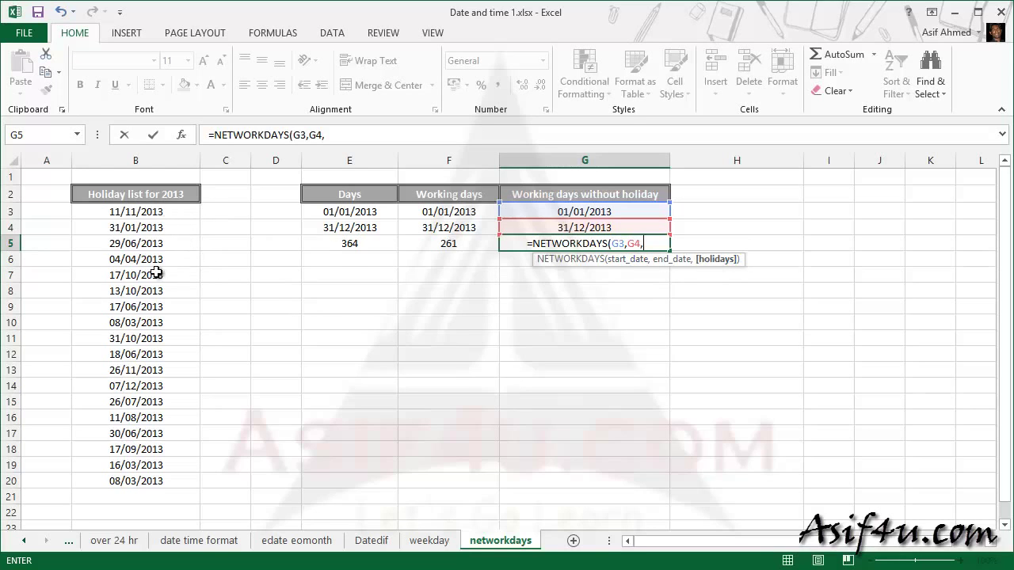
pyautogui.moveTo(163, 211); pyautogui.dragTo(157, 481)
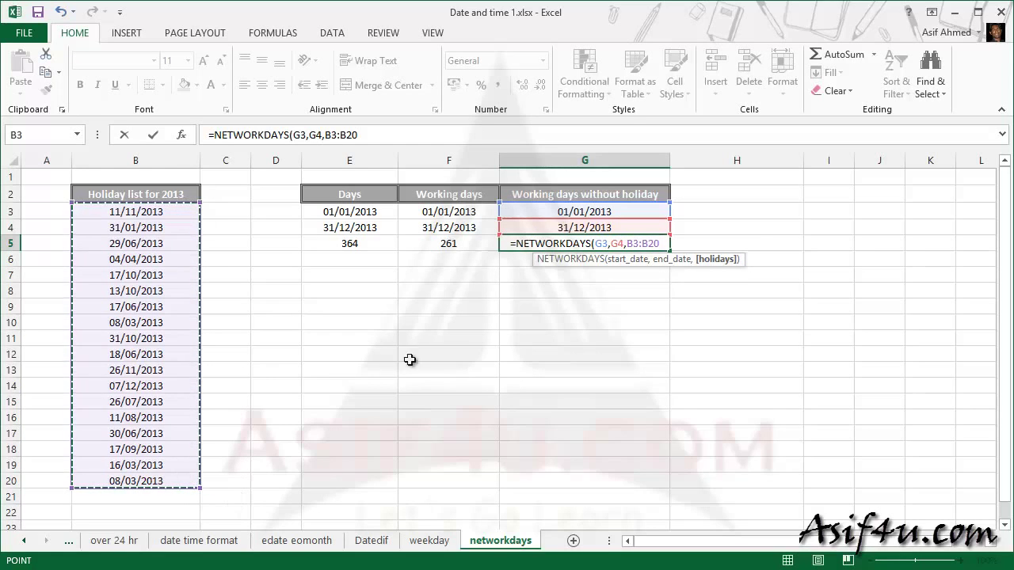
pyautogui.hotkey('ctrl', 'Return')
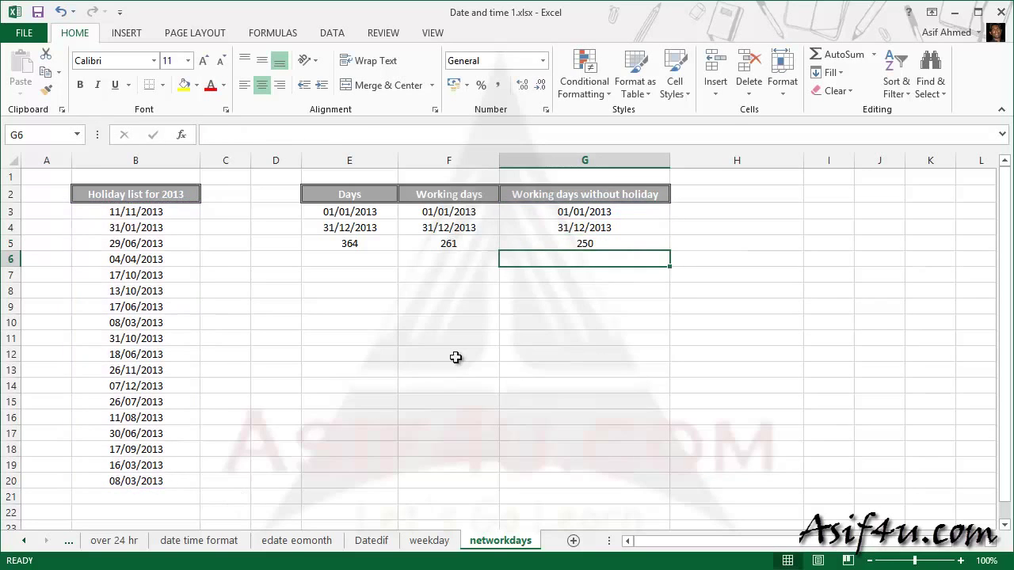
# Compare the G5 holiday-excluding formula with the F5 NETWORKDAYS formula
pyautogui.click(570, 243)
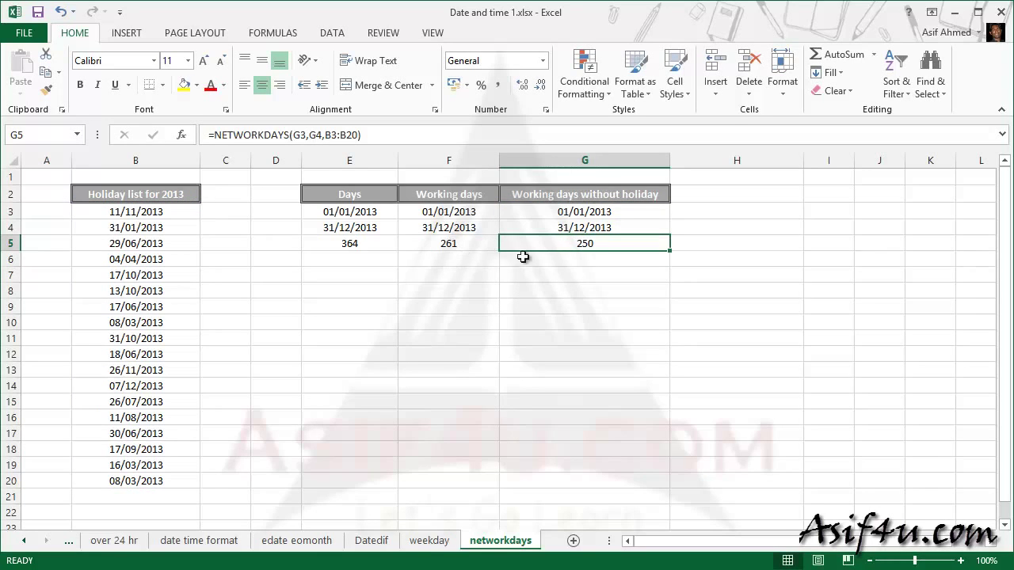
pyautogui.click(459, 247)
pyautogui.click(559, 250)
# Start =NETWORKDAYS.INTL(G3,G4, in H5 with G3 as start and G4 as end date
pyautogui.click(682, 247)
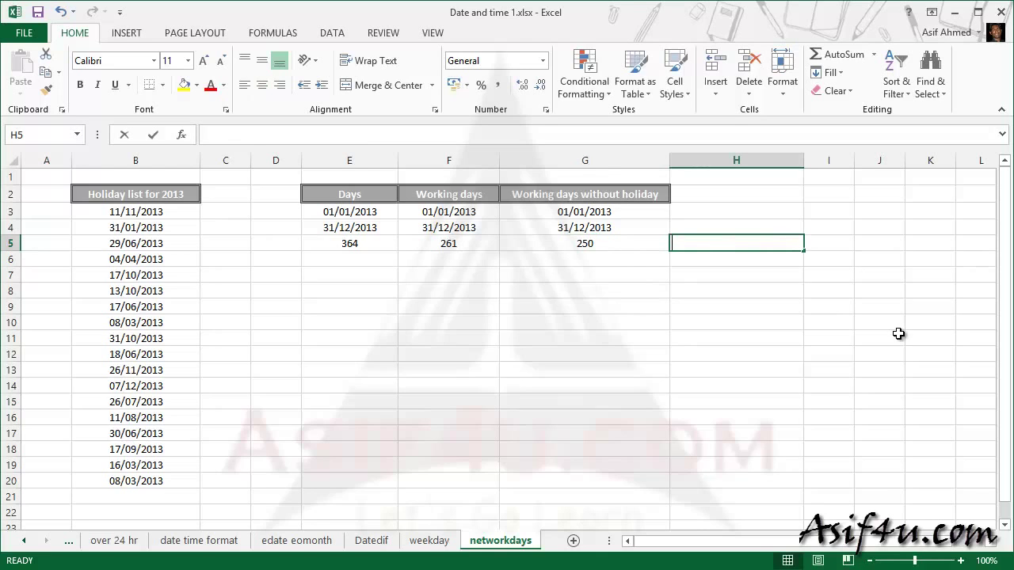
pyautogui.write('=ne')
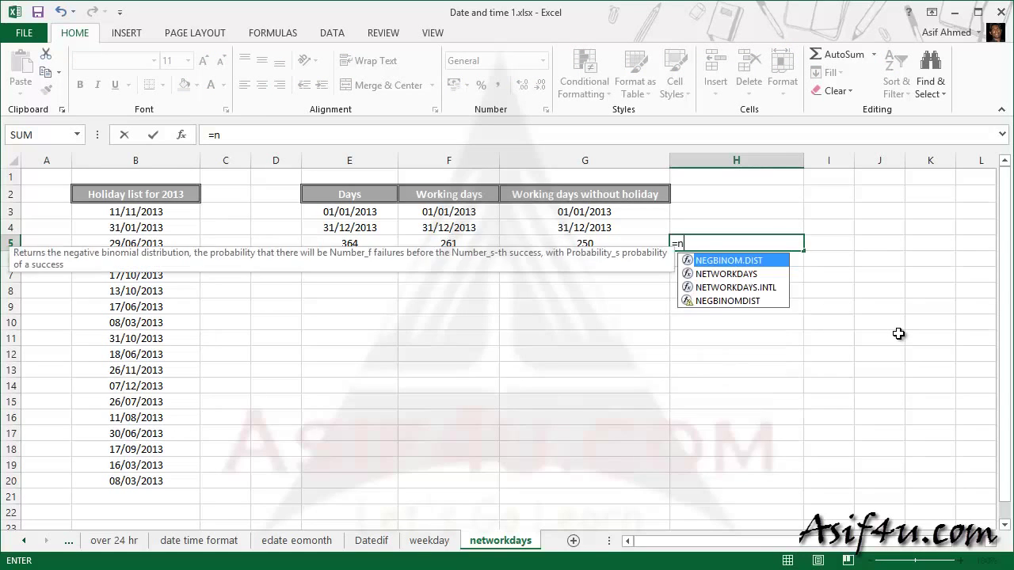
pyautogui.write('t')
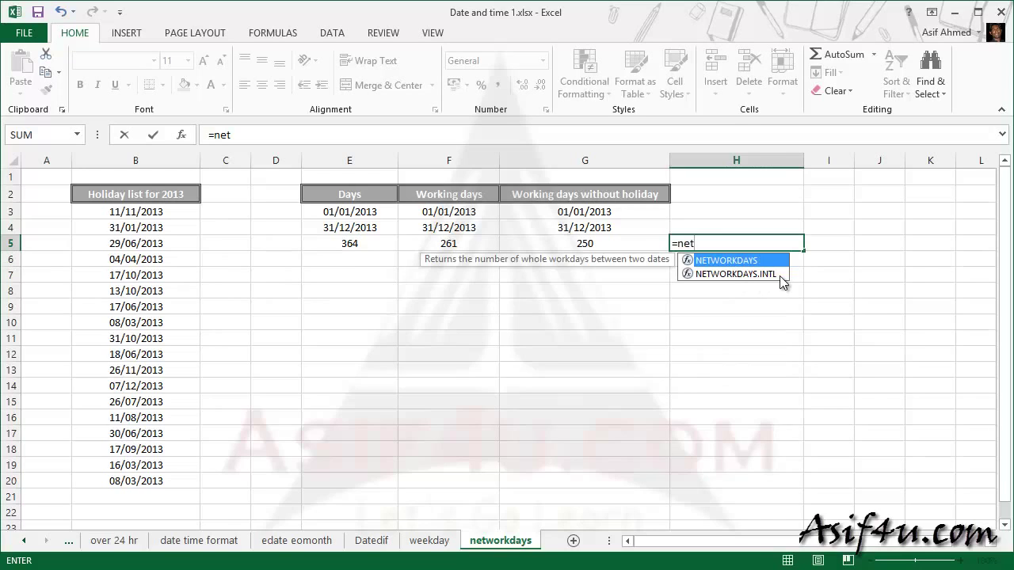
pyautogui.click(780, 274)
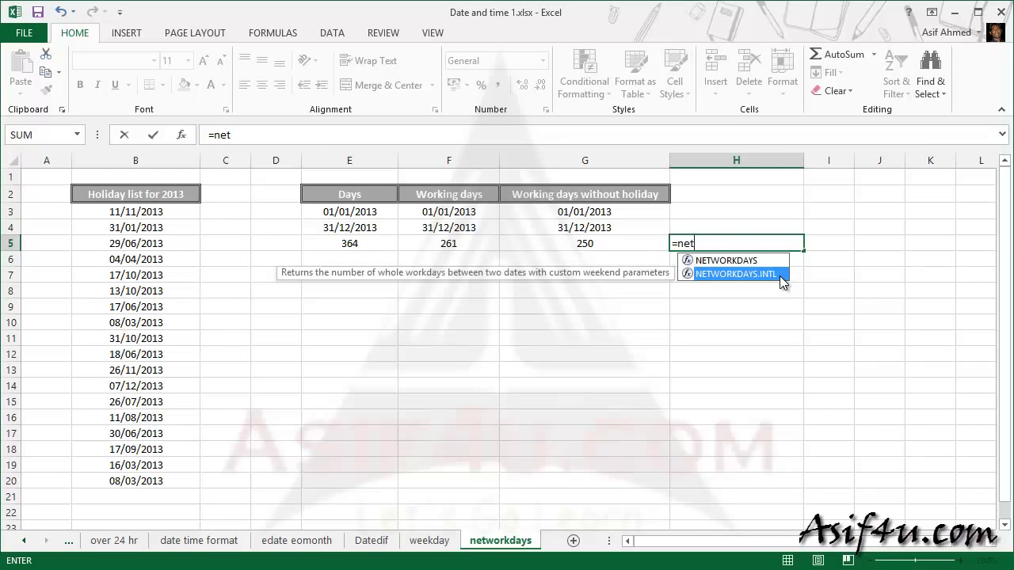
pyautogui.doubleClick(780, 274)
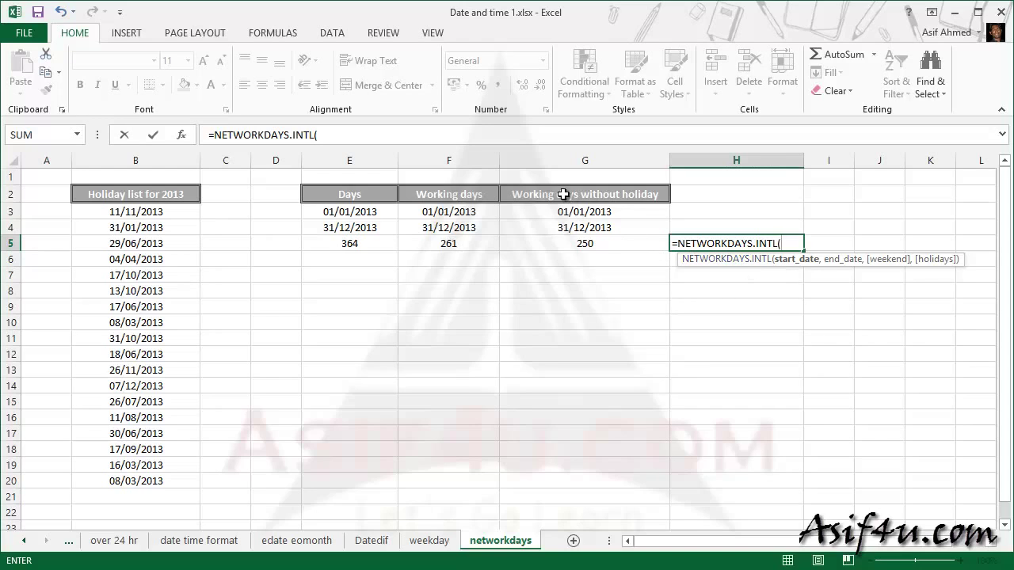
pyautogui.click(611, 214)
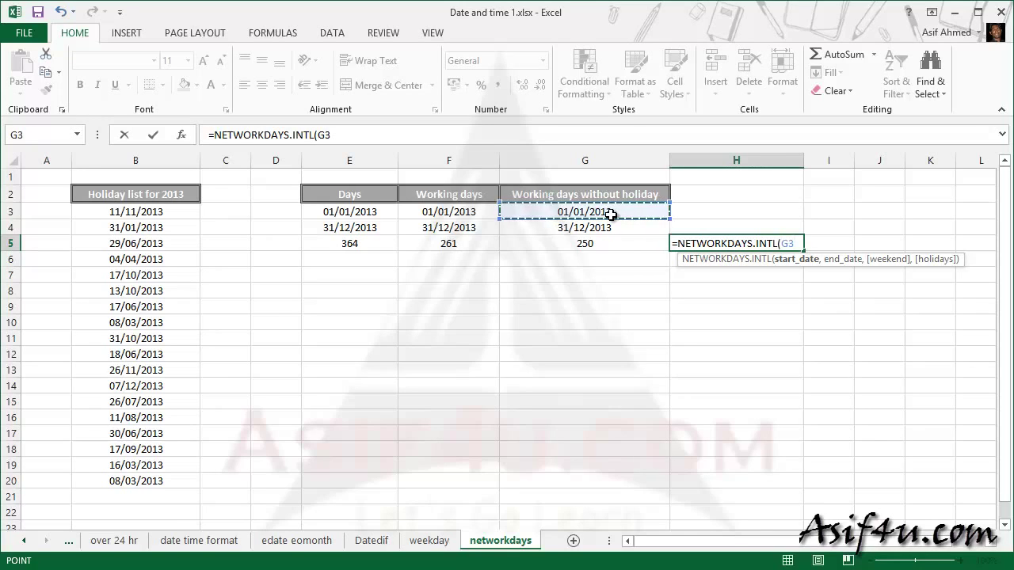
pyautogui.write(',')
pyautogui.click(607, 241)
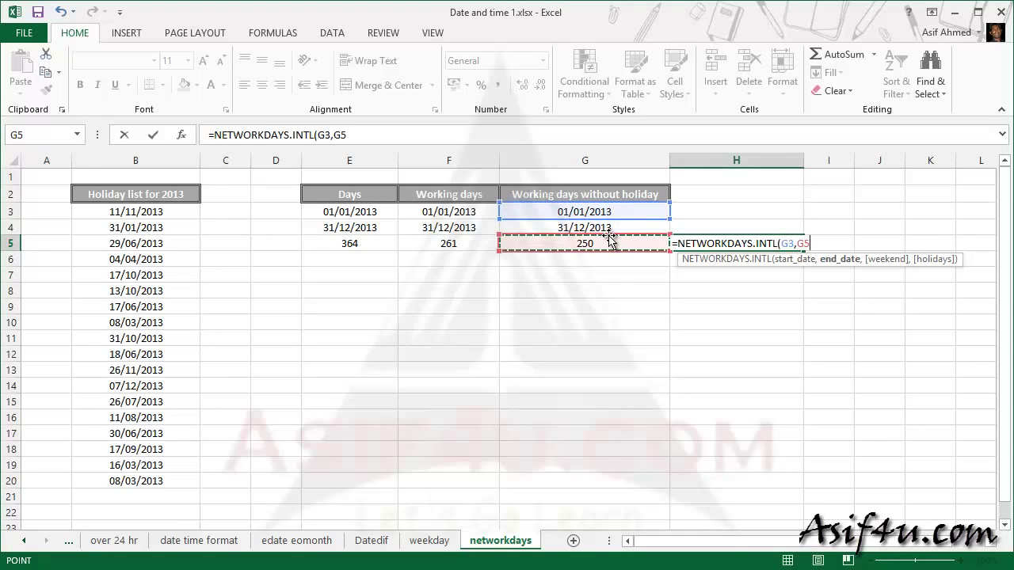
pyautogui.click(616, 225)
pyautogui.write(',')
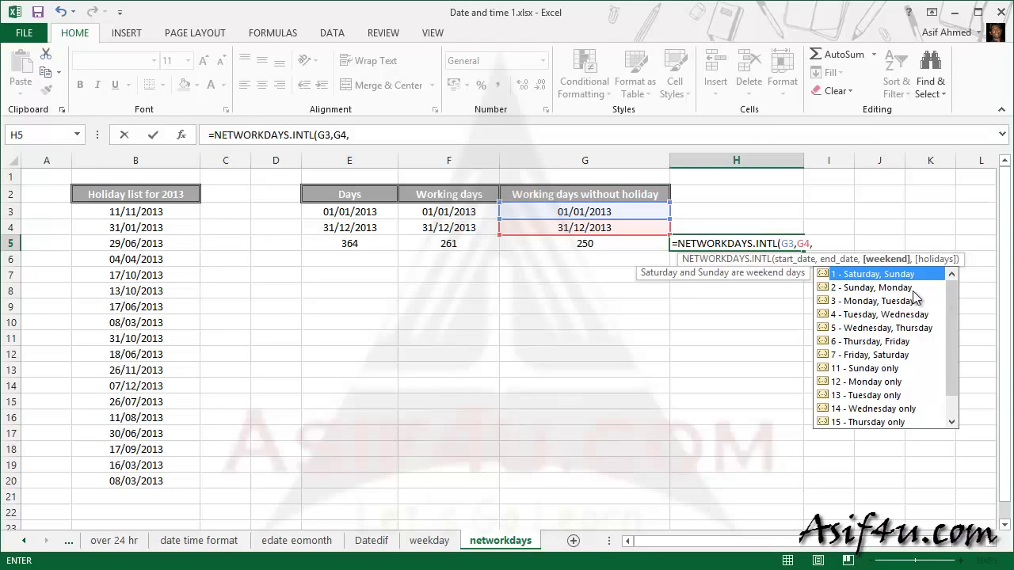
# Complete H5 as =NETWORKDAYS.INTL(G3,G4,16,B3:B20) with a Friday-only weekend, giving 298
pyautogui.moveTo(953, 308); pyautogui.dragTo(954, 326)
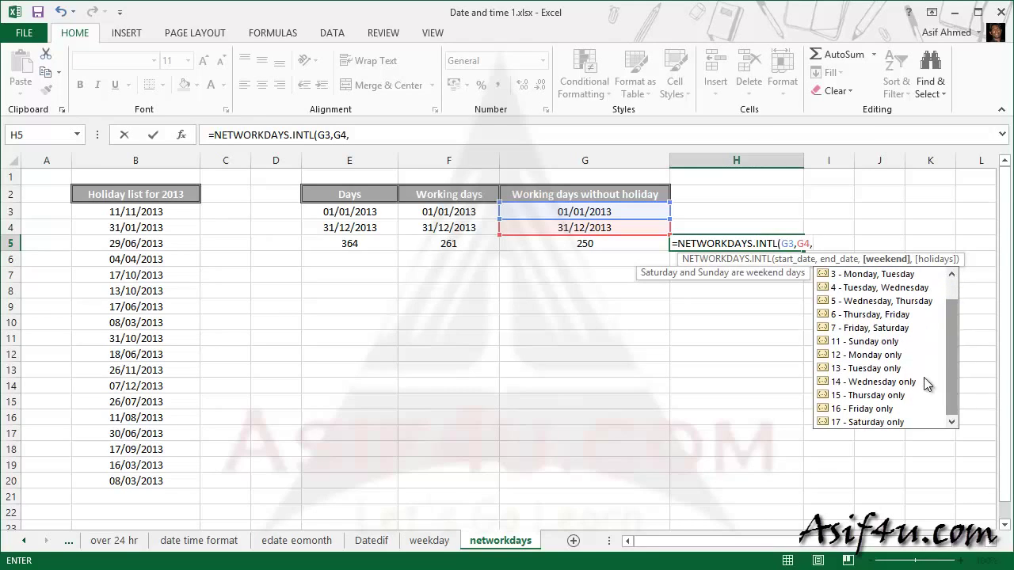
pyautogui.click(861, 410)
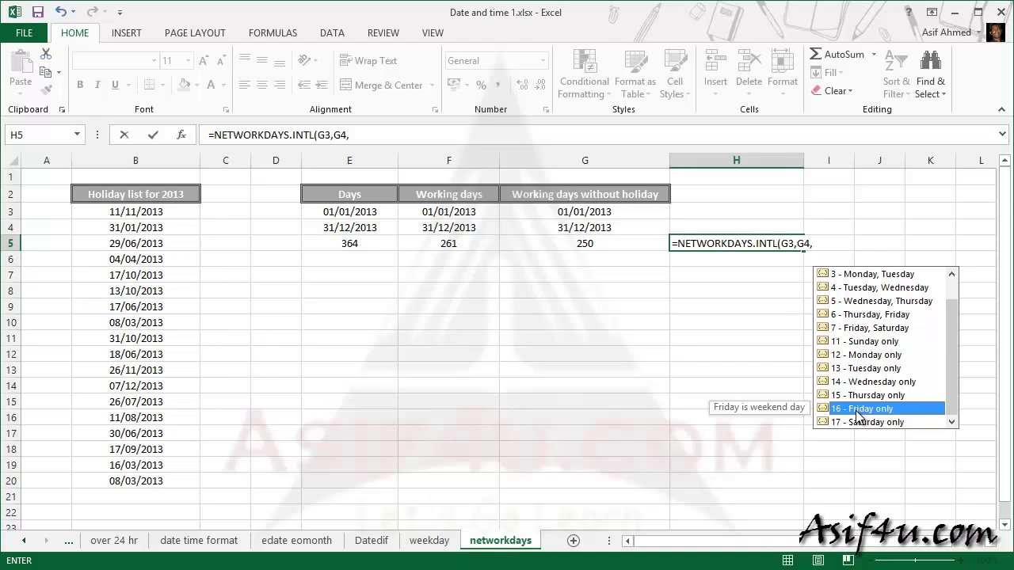
pyautogui.doubleClick(858, 409)
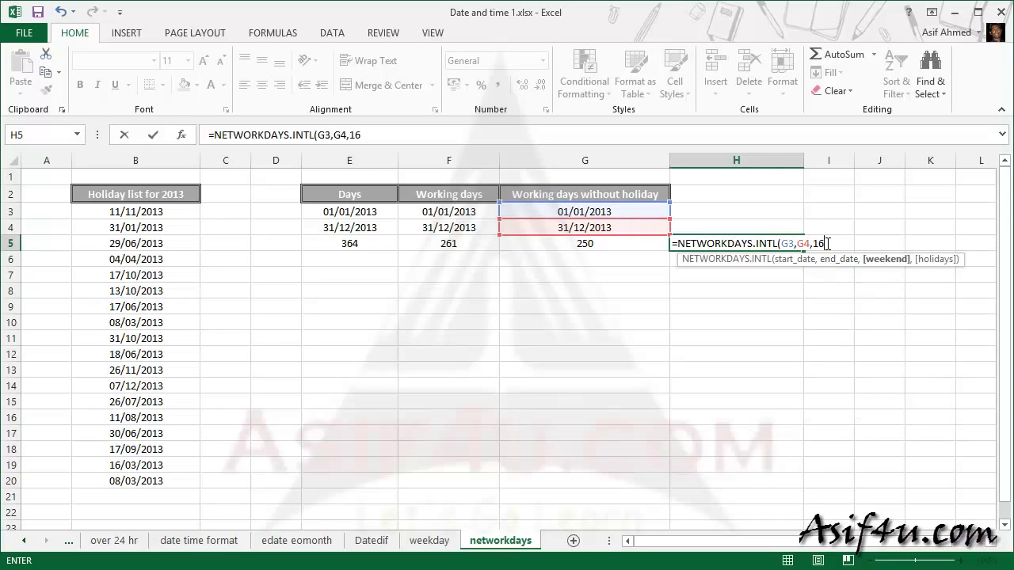
pyautogui.write(',')
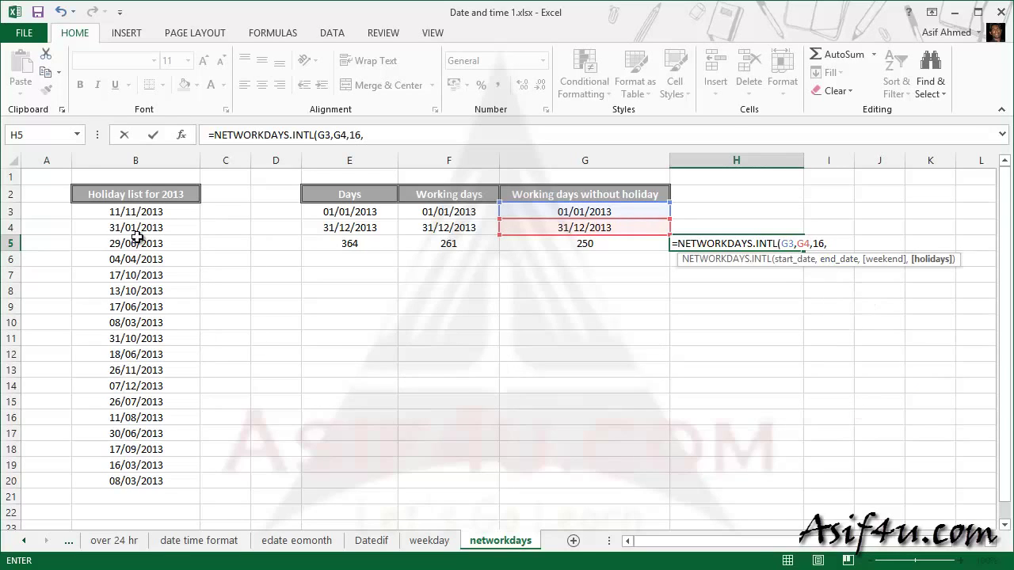
pyautogui.moveTo(147, 211); pyautogui.dragTo(140, 481)
pyautogui.press('Return')
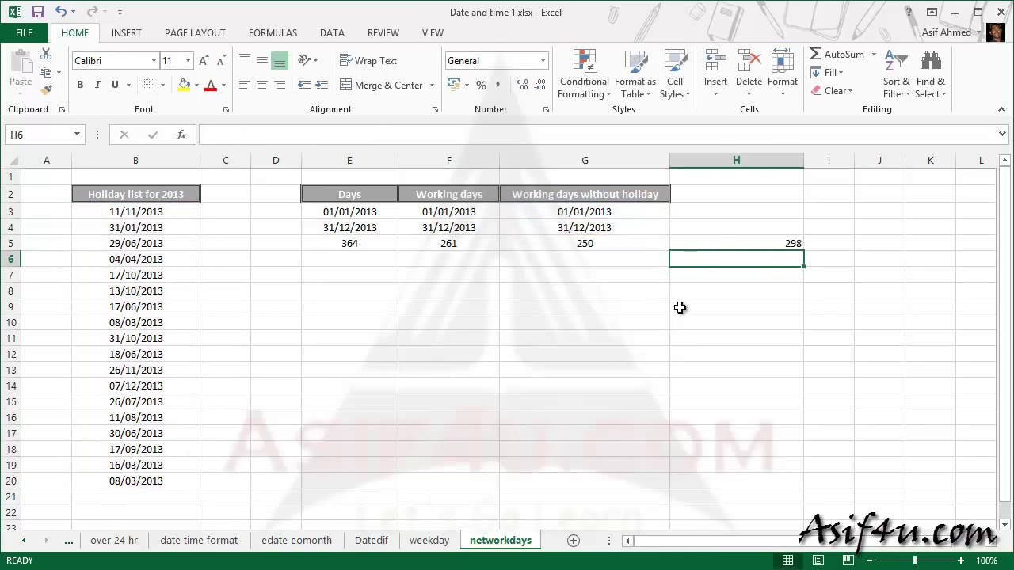
# Delete the NETWORKDAYS.INTL formula and its 298 result from H5
pyautogui.click(766, 241)
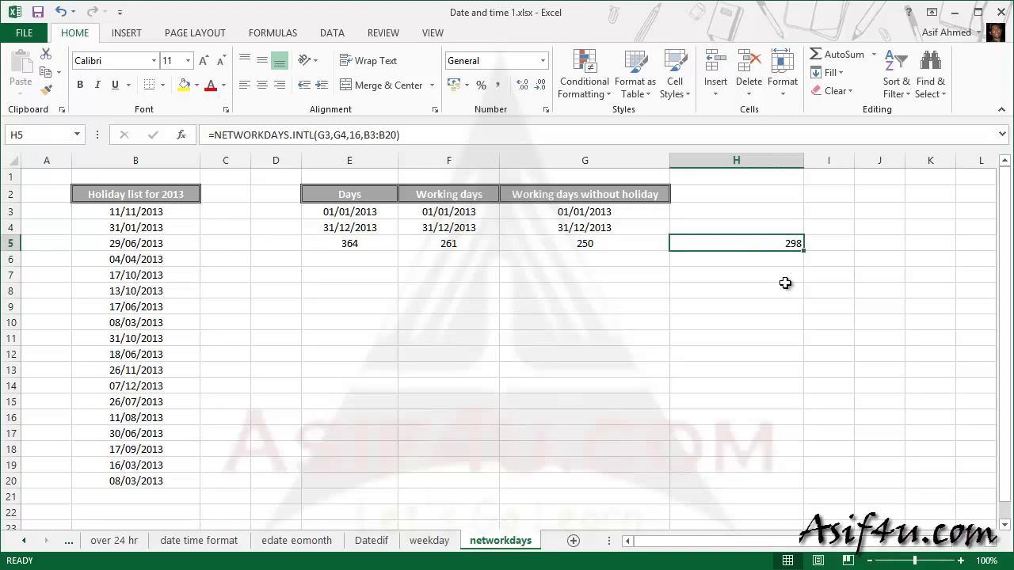
pyautogui.press('Delete')
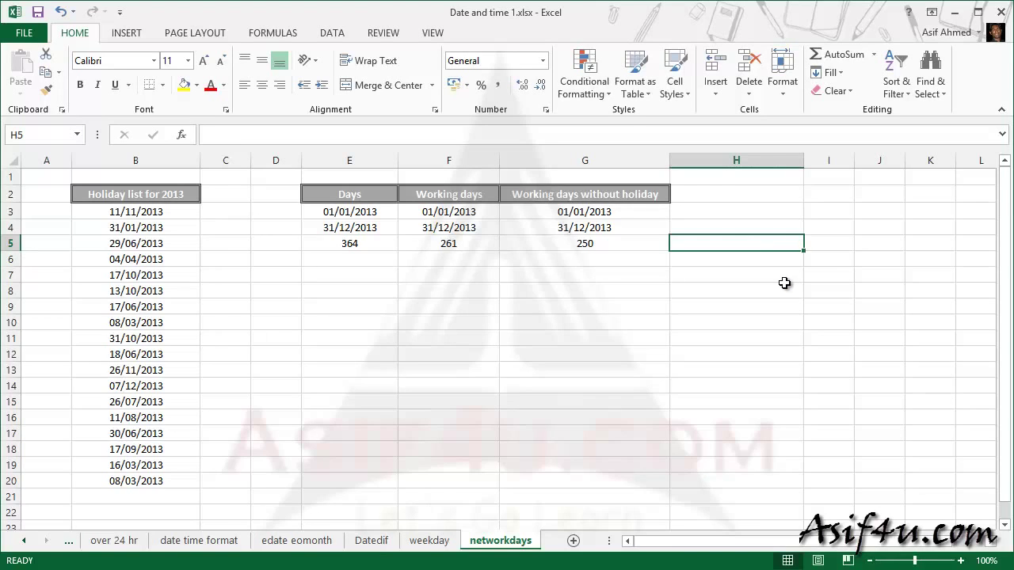